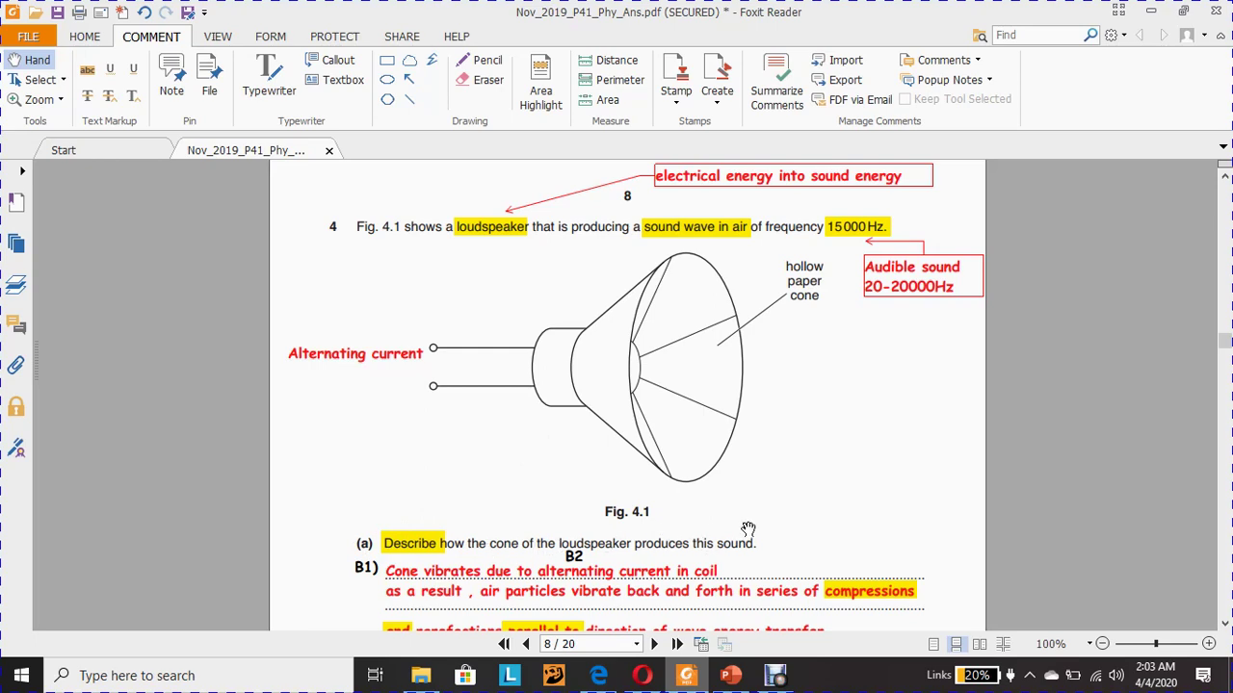
# - Scroll to question 4's annotated loudspeaker diagram on page 8
pyautogui.scroll(-1, 747, 529)
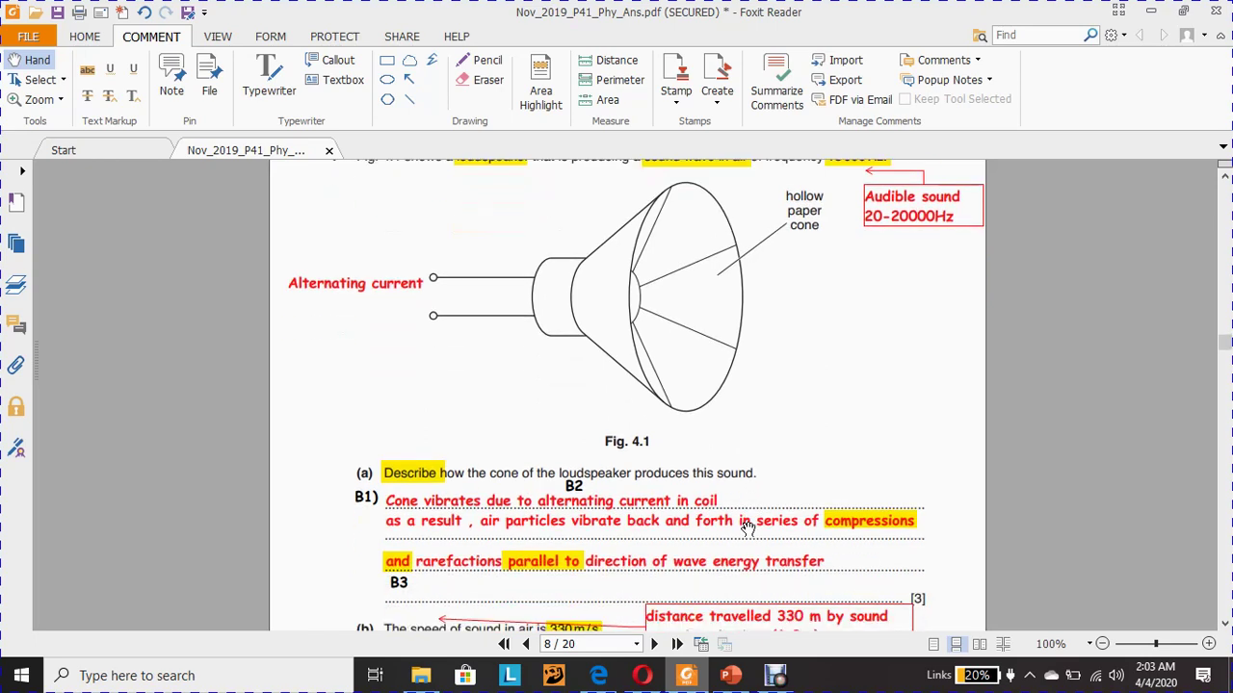
# - Scroll down to show the compressions-and-rarefactions answer for part (a) and the start of part (b)
pyautogui.scroll(-1, 747, 530)
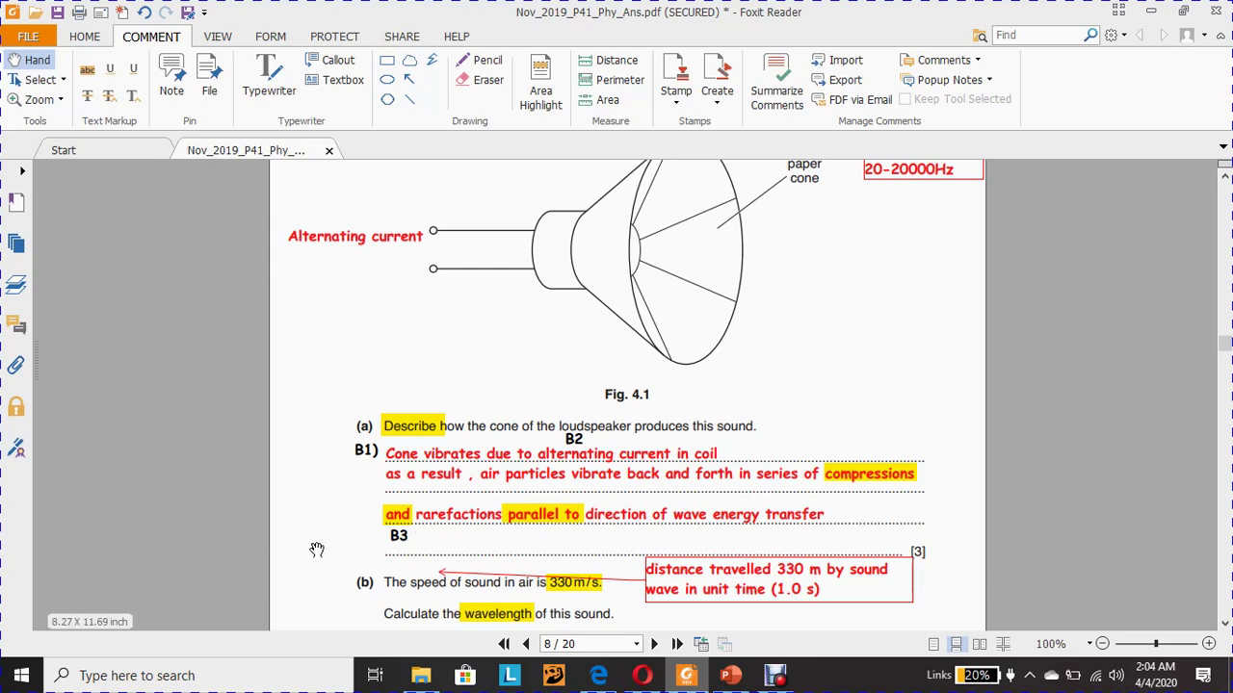
pyautogui.scroll(-3, 316, 550)
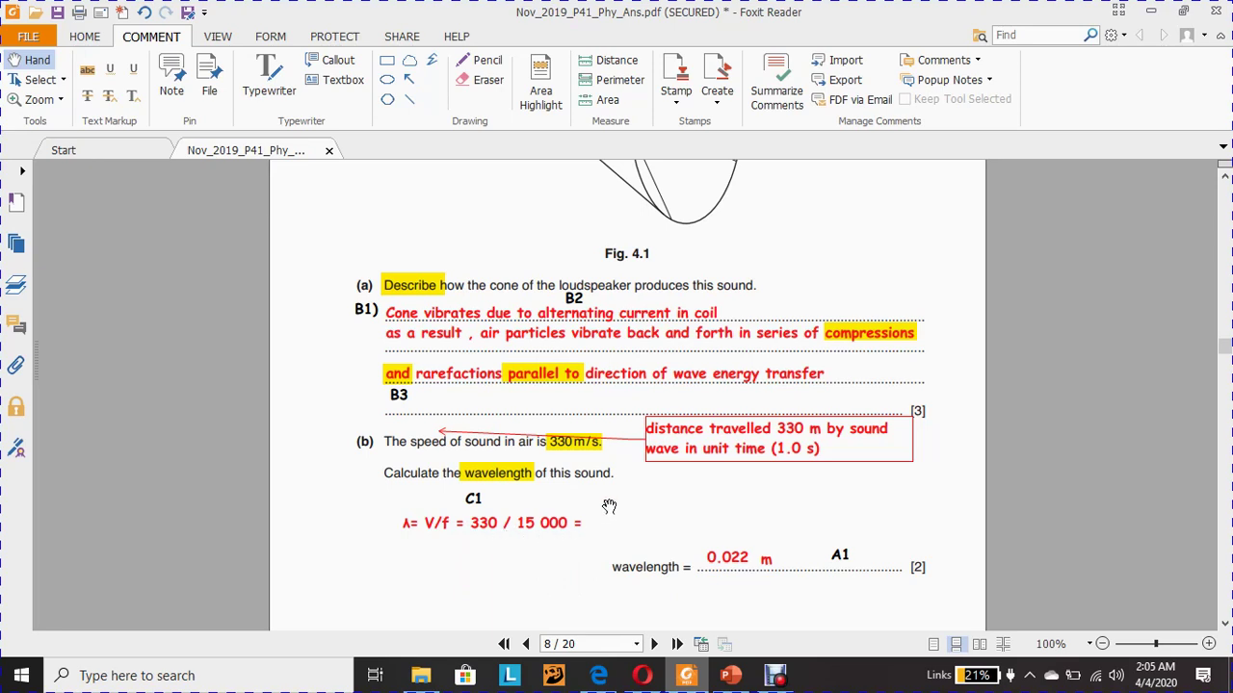
# - Scroll to view the λ = 330 / 15 000 = 0.022 m wavelength working
pyautogui.scroll(3, 606, 504)
# - Recheck question 4 above, then scroll down to question 4(c) at the top of page 9
pyautogui.scroll(1, 608, 505)
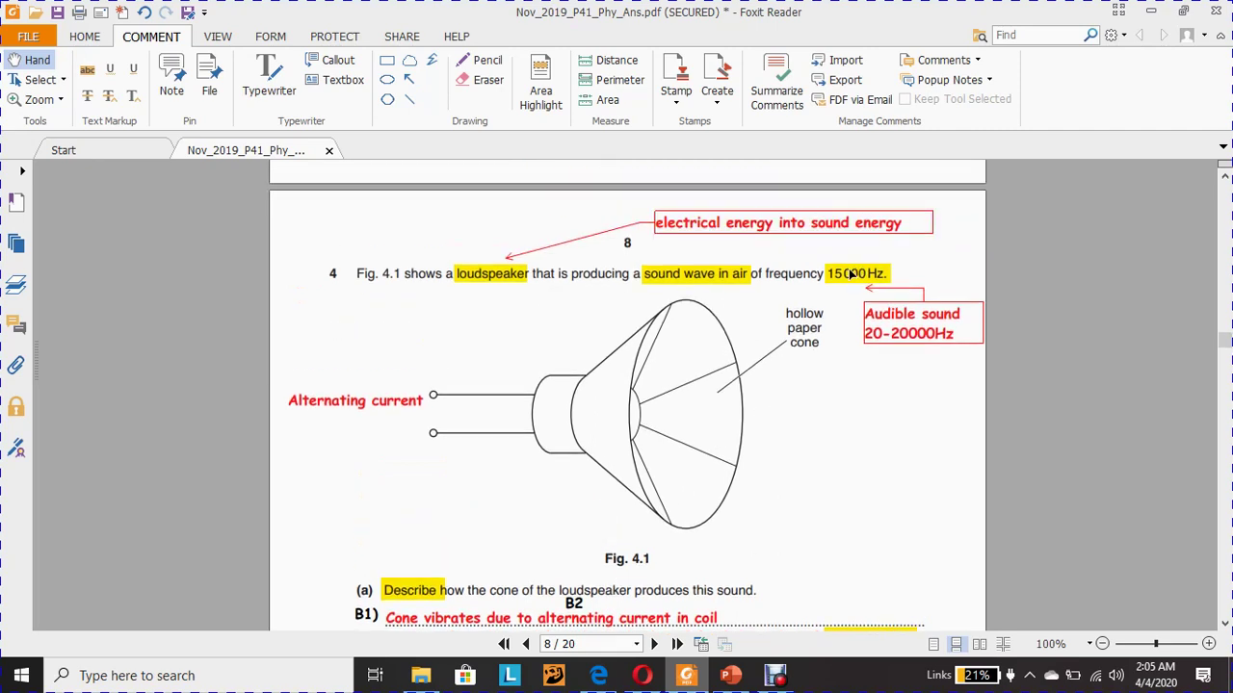
pyautogui.scroll(-5, 786, 407)
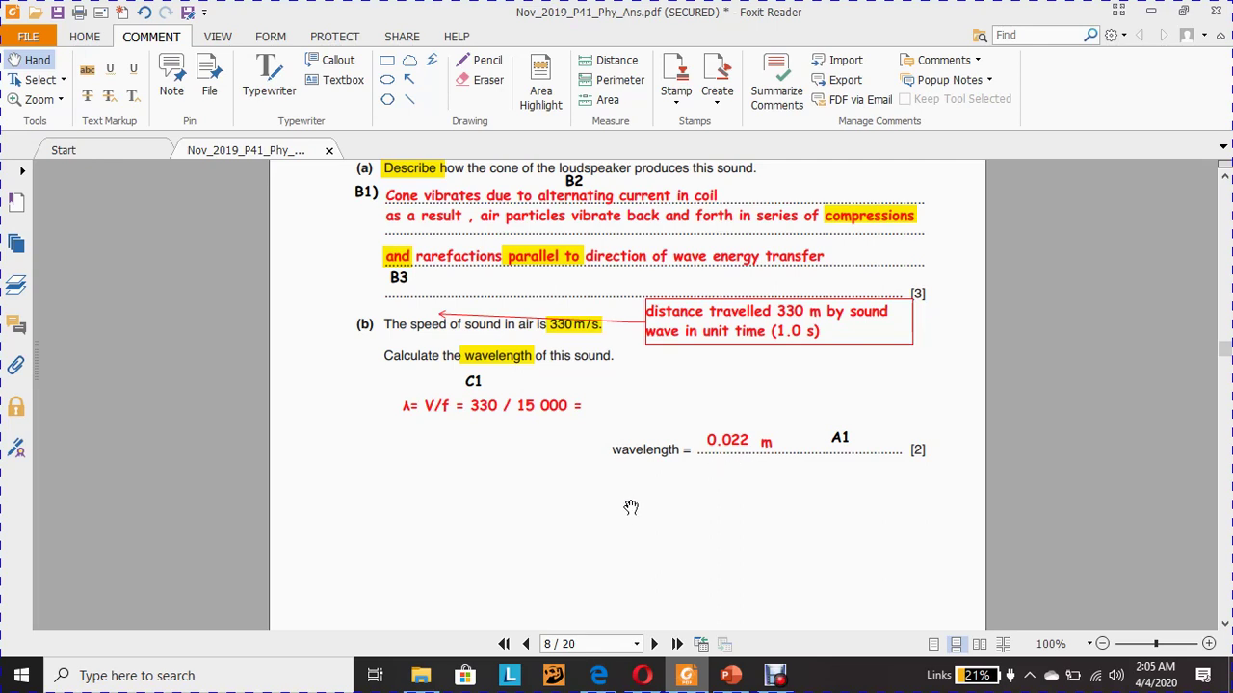
pyautogui.scroll(-10, 631, 507)
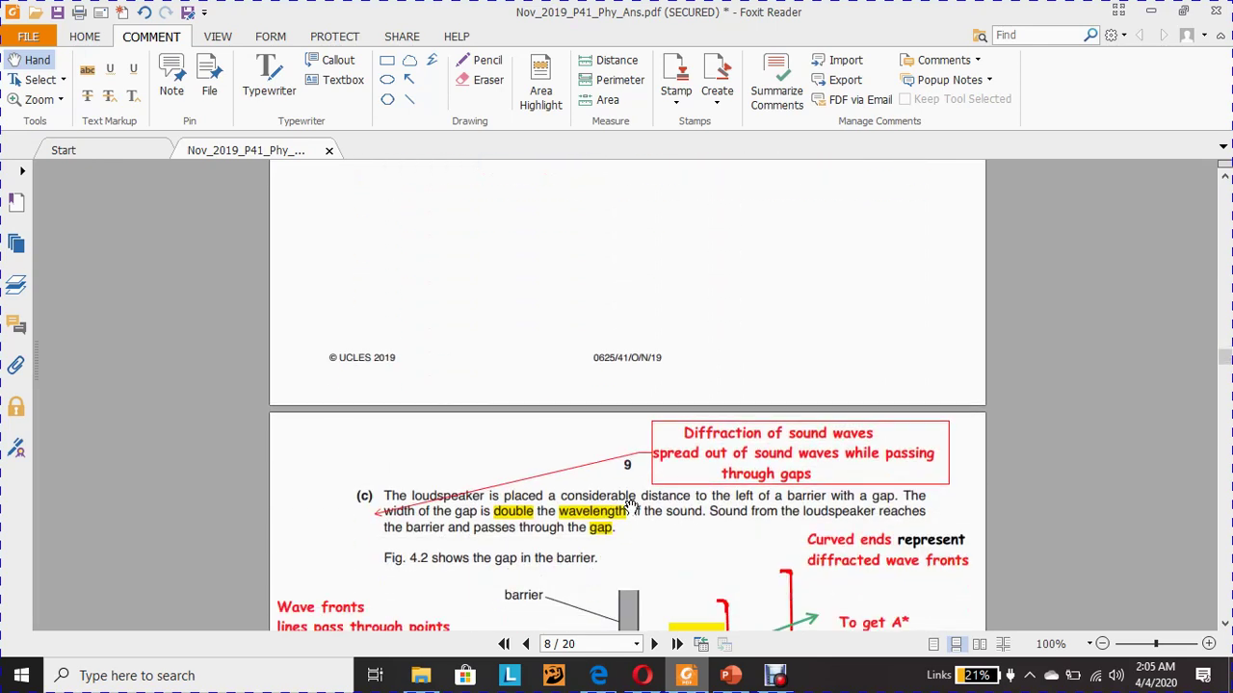
# - Scroll down on page 9 until the annotated Fig. 4.2 barrier-gap diagram is fully visible
pyautogui.scroll(-3, 631, 508)
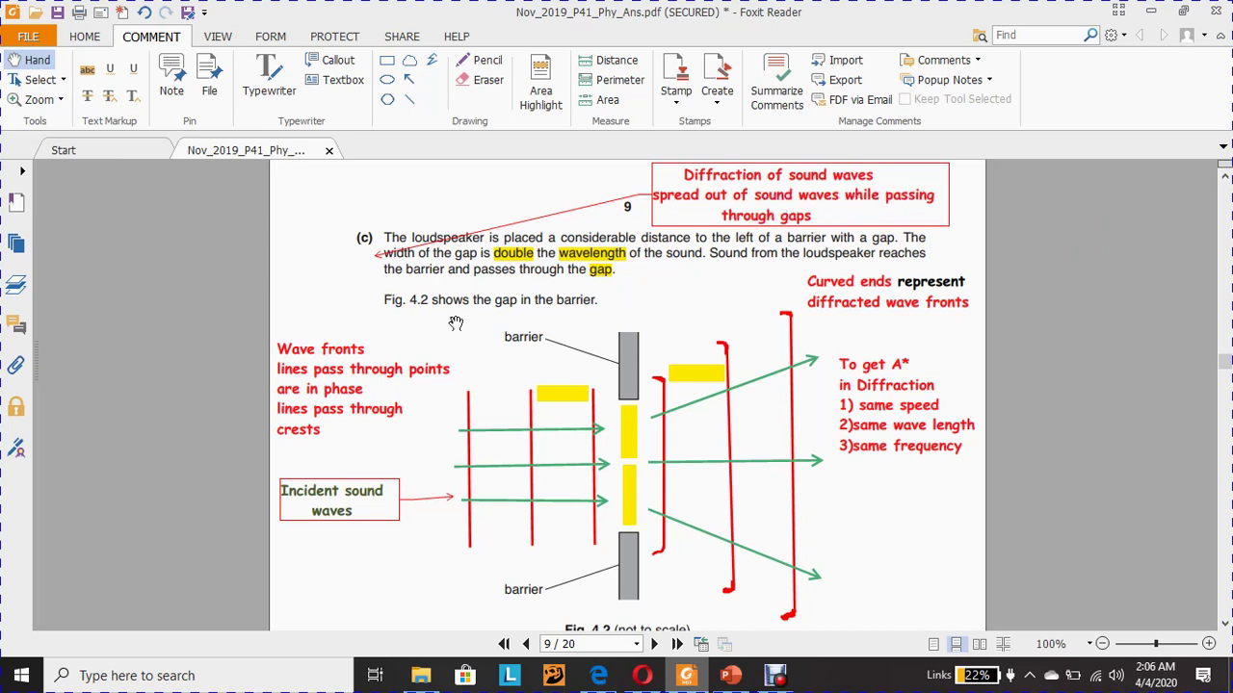
# - Read the wavefront sketch instructions below Fig. 4.2, then return to the wavefront labels
pyautogui.scroll(-2, 435, 325)
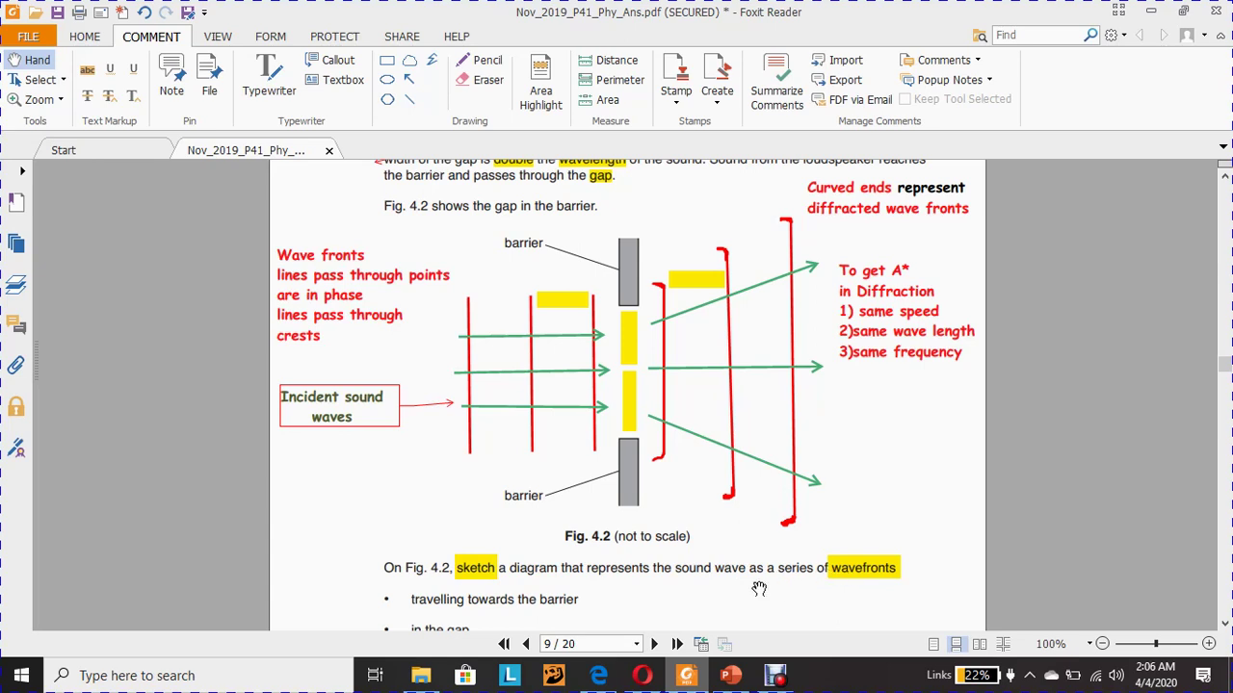
pyautogui.scroll(-1, 733, 590)
pyautogui.scroll(-1, 733, 590)
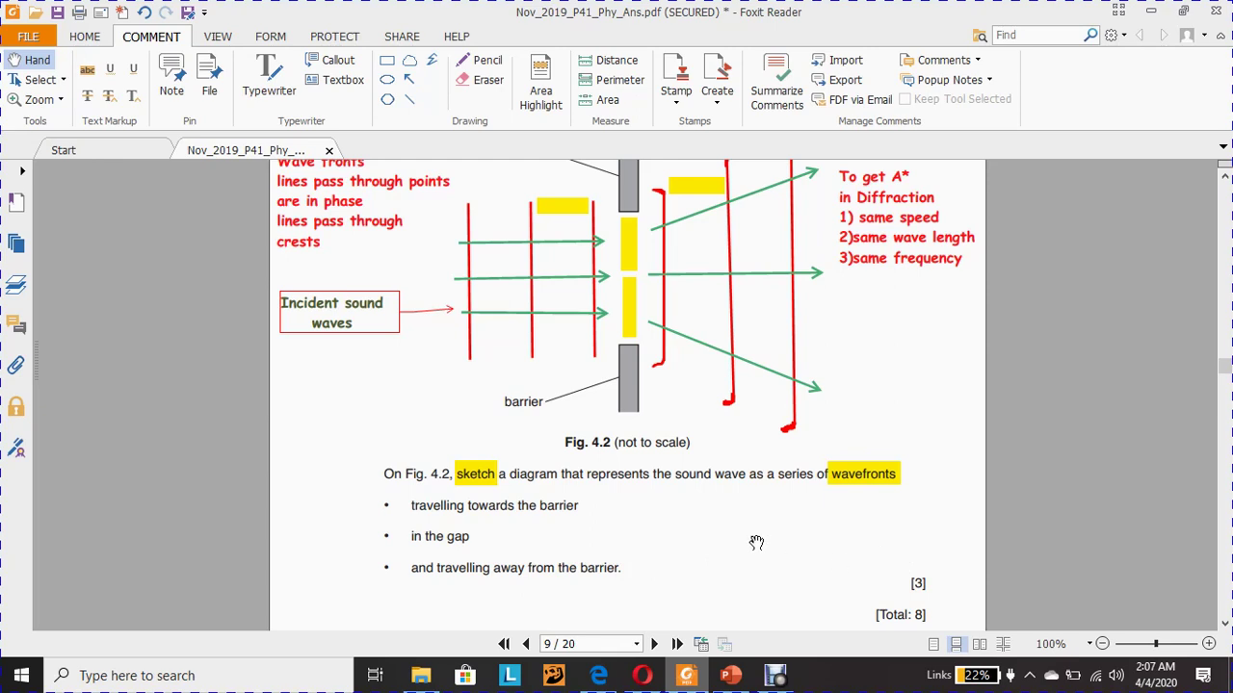
pyautogui.scroll(5, 756, 542)
pyautogui.scroll(-5, 756, 543)
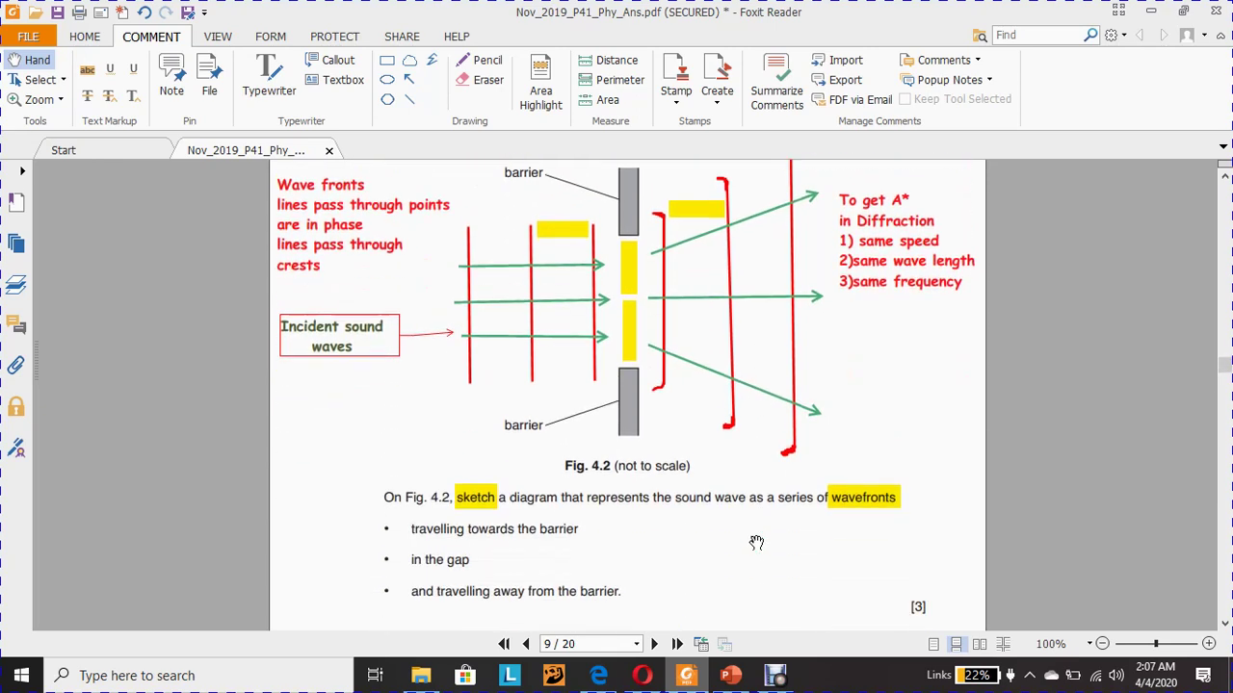
pyautogui.scroll(1, 756, 542)
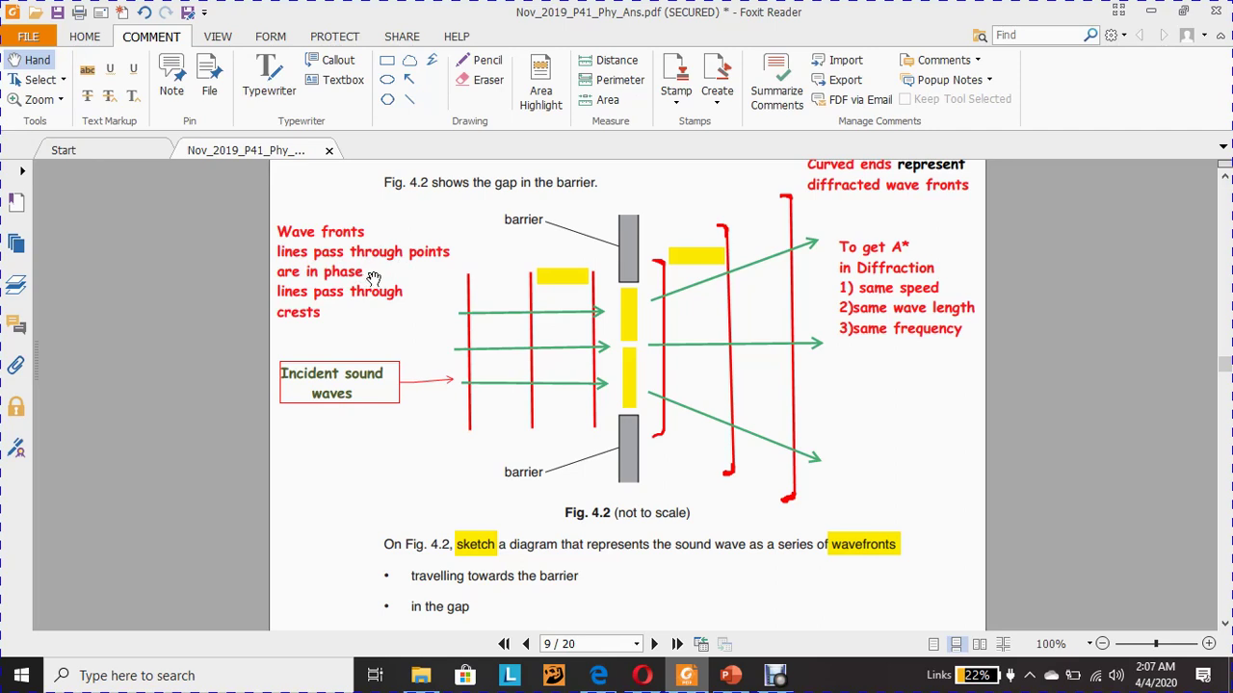
pyautogui.moveTo(384, 277)
pyautogui.click(469, 286)
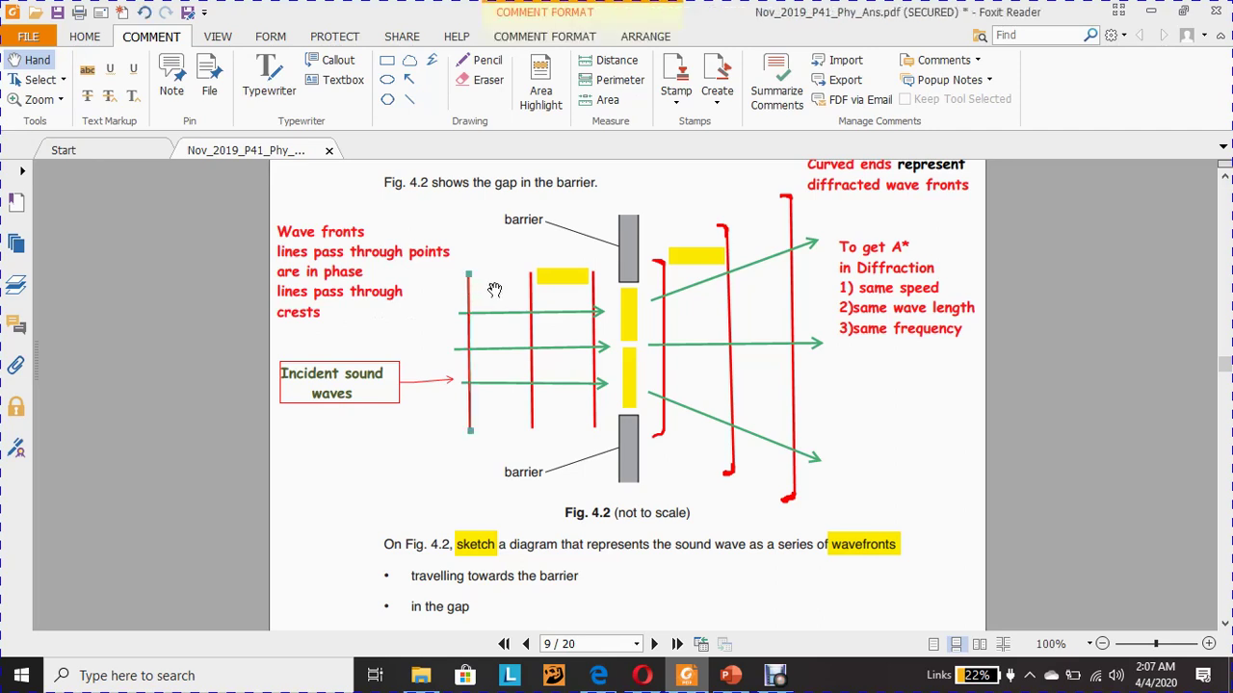
pyautogui.click(533, 292)
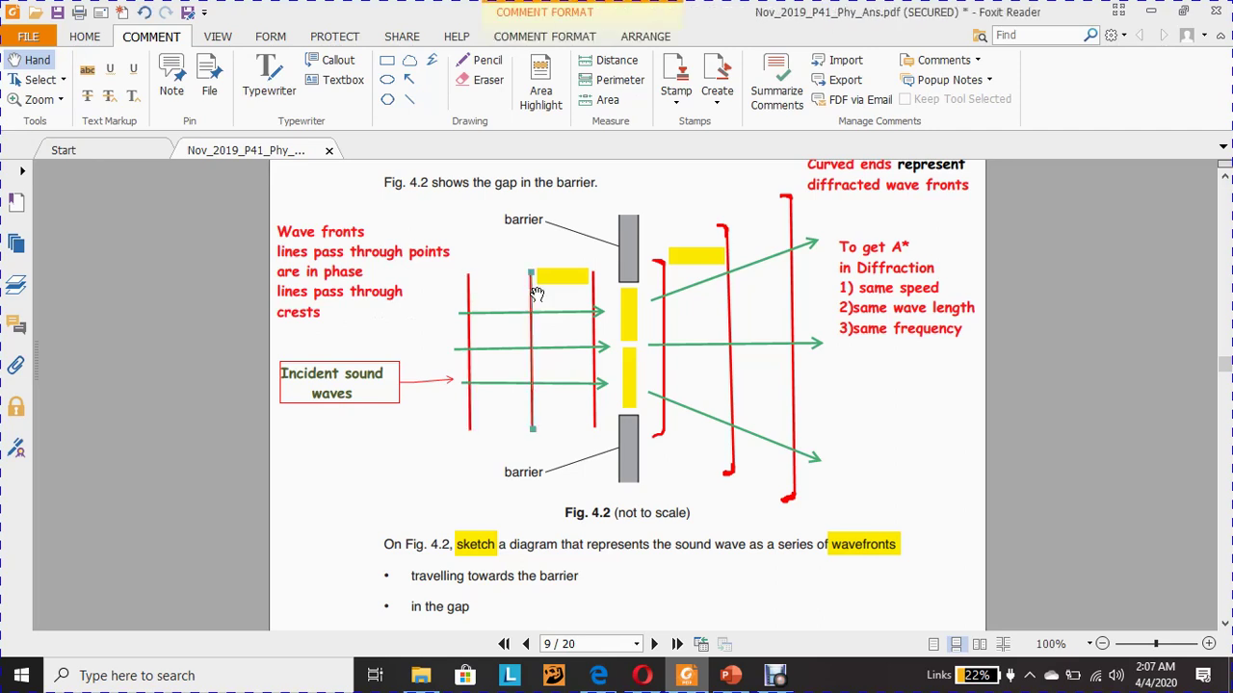
pyautogui.click(595, 289)
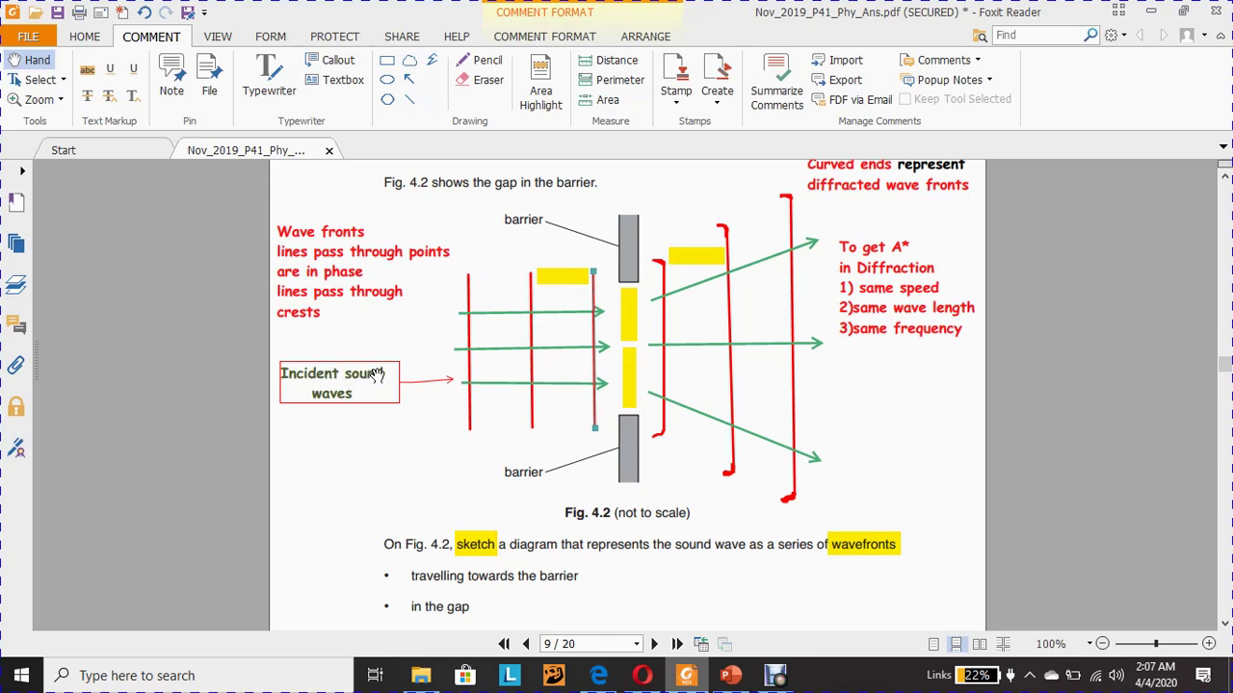
pyautogui.click(488, 316)
pyautogui.click(487, 315)
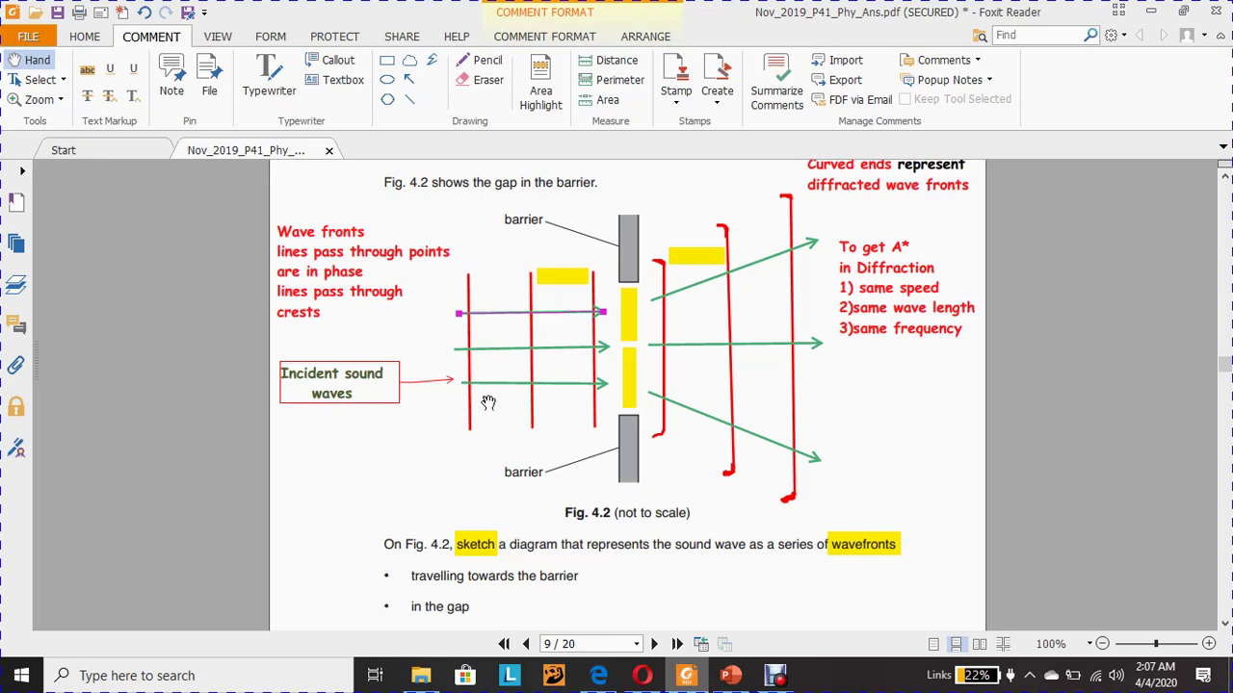
pyautogui.click(472, 290)
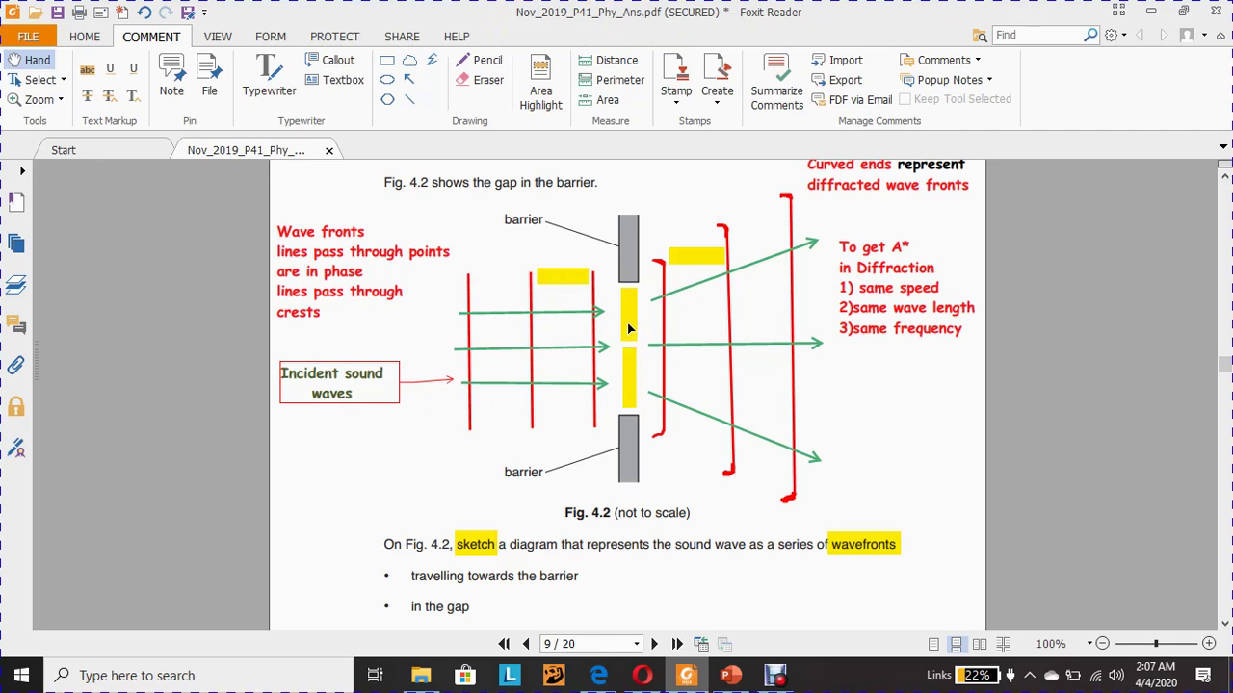
pyautogui.scroll(-1, 630, 313)
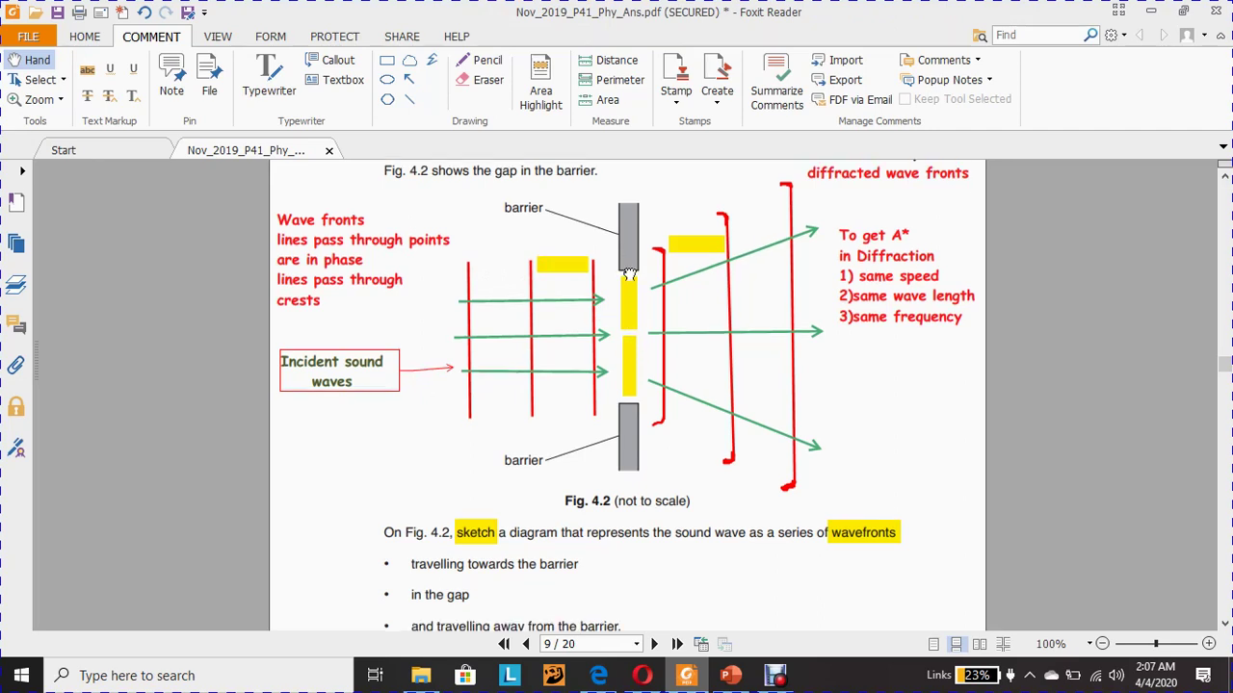
pyautogui.scroll(2, 628, 327)
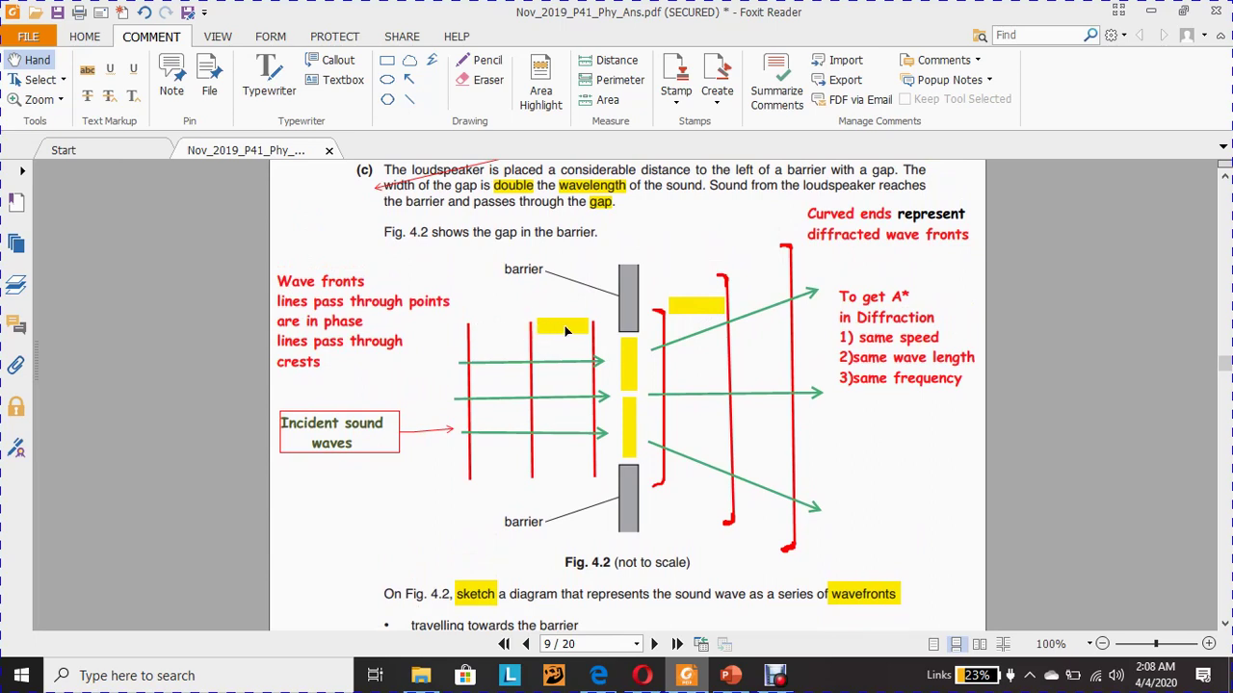
pyautogui.click(566, 331)
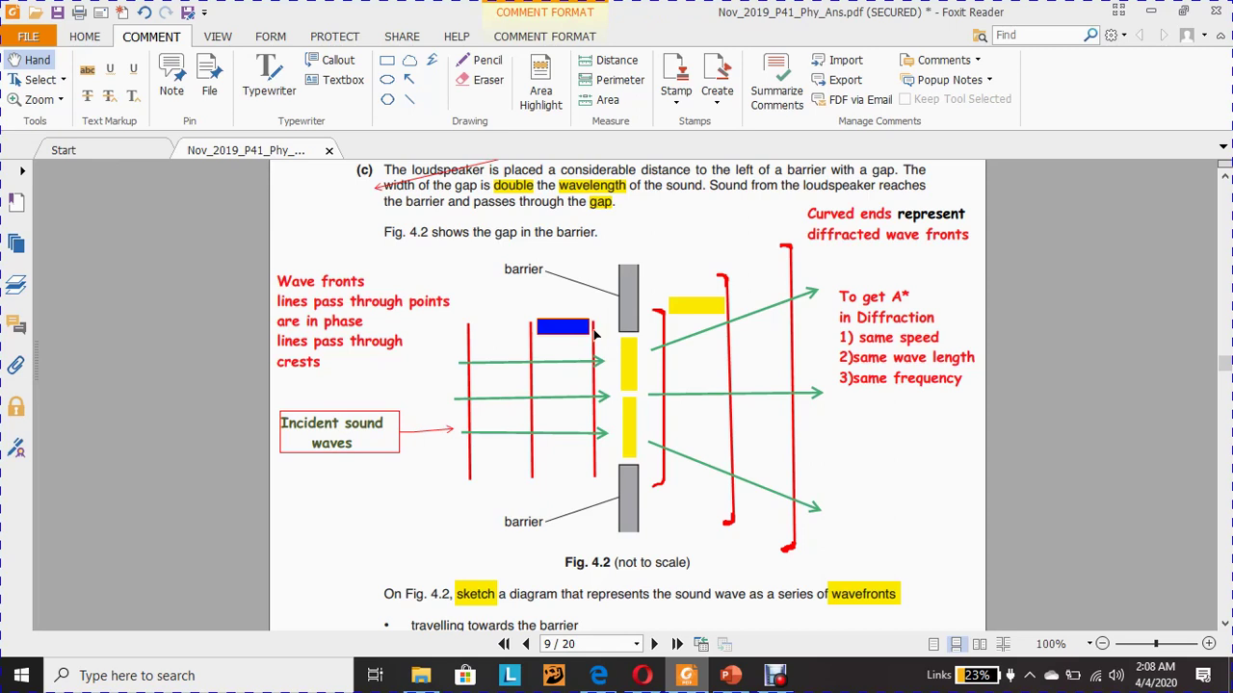
pyautogui.click(596, 334)
pyautogui.click(531, 342)
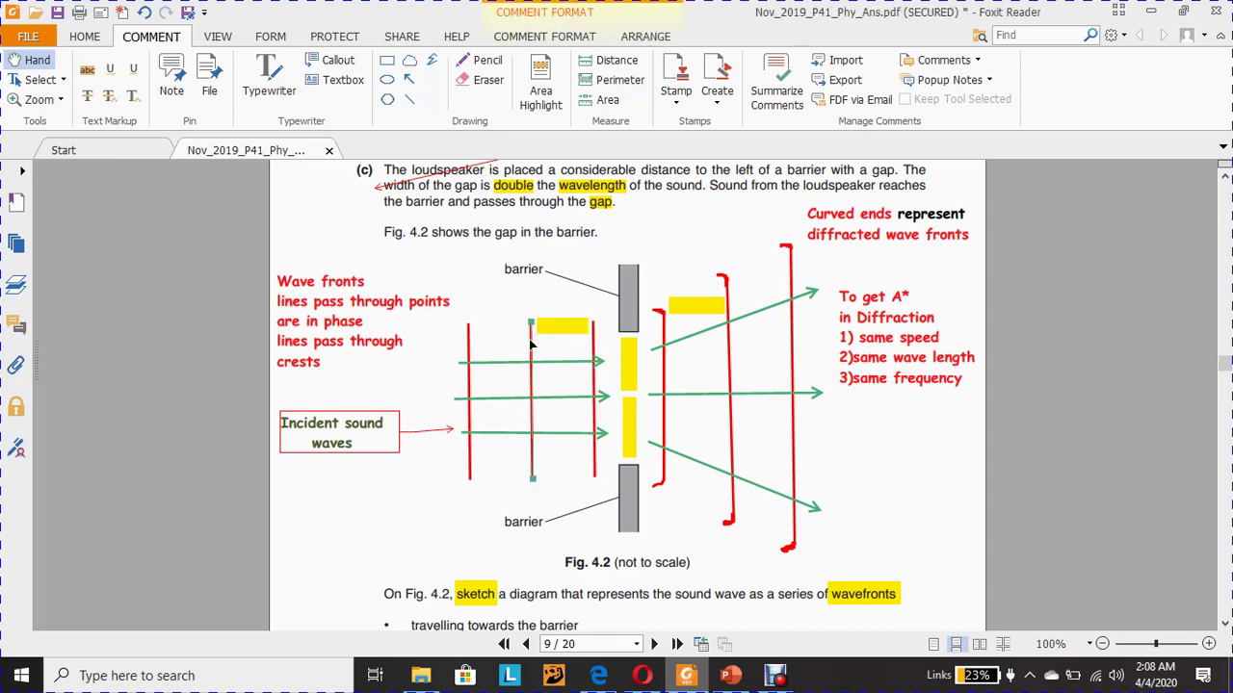
pyautogui.click(560, 327)
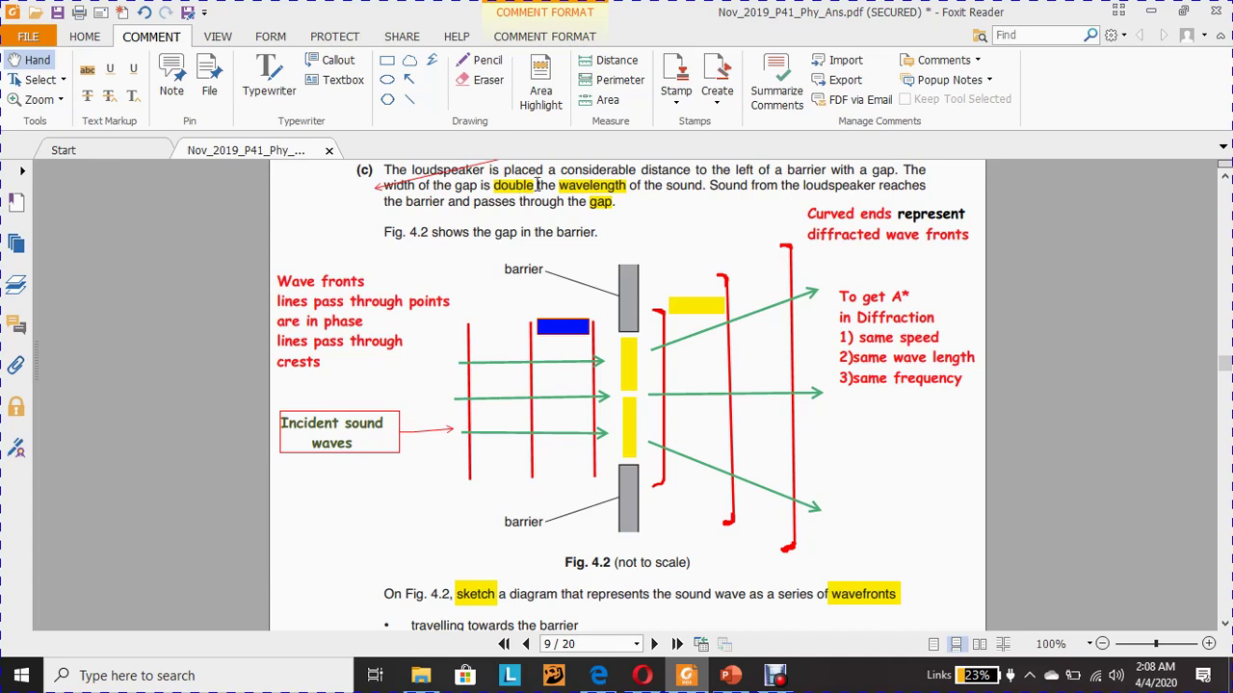
pyautogui.click(628, 355)
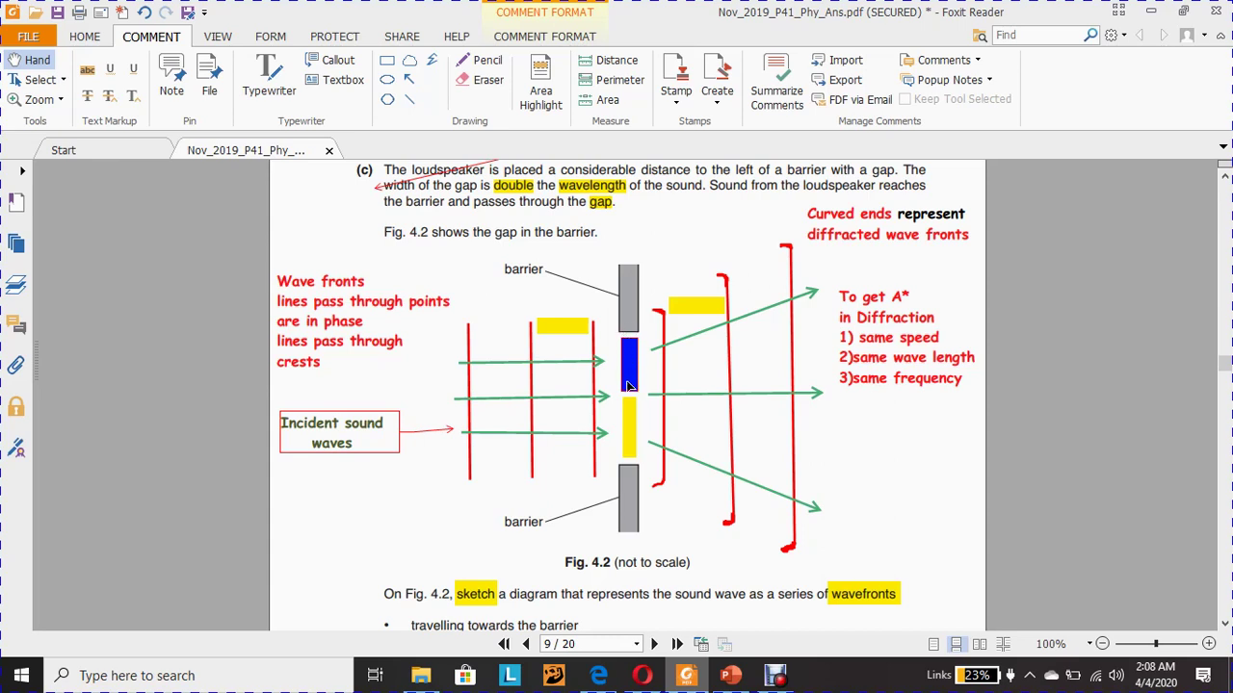
pyautogui.click(629, 423)
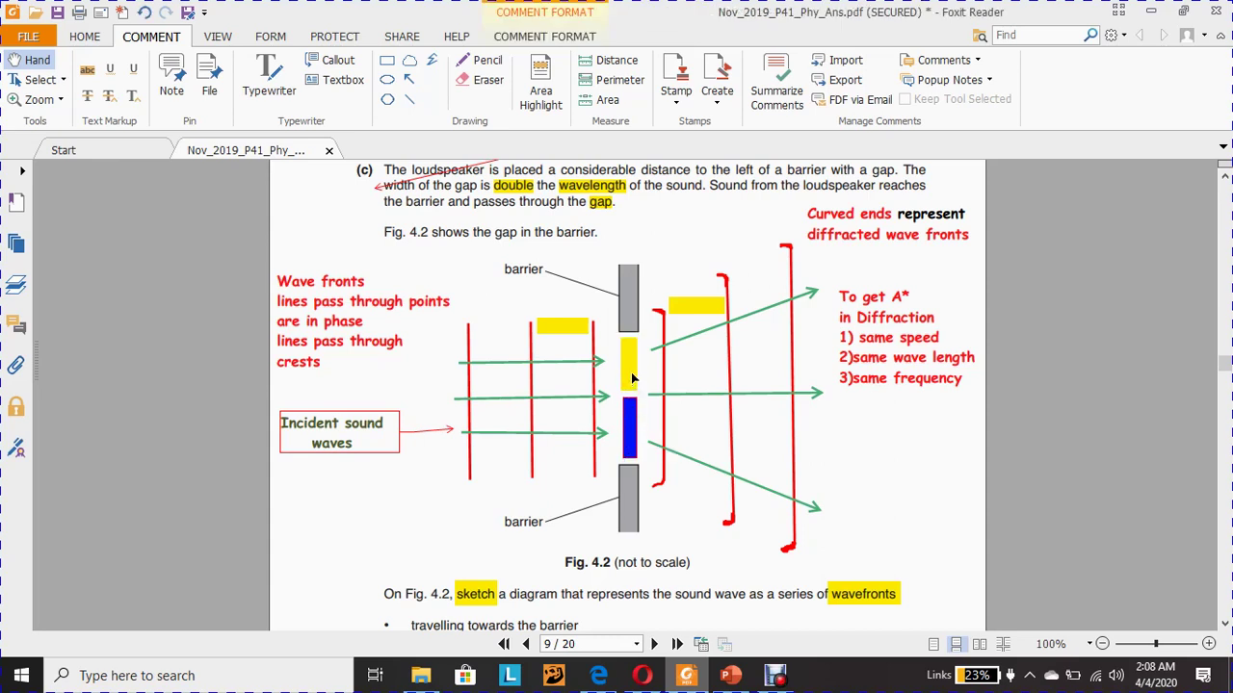
pyautogui.click(631, 378)
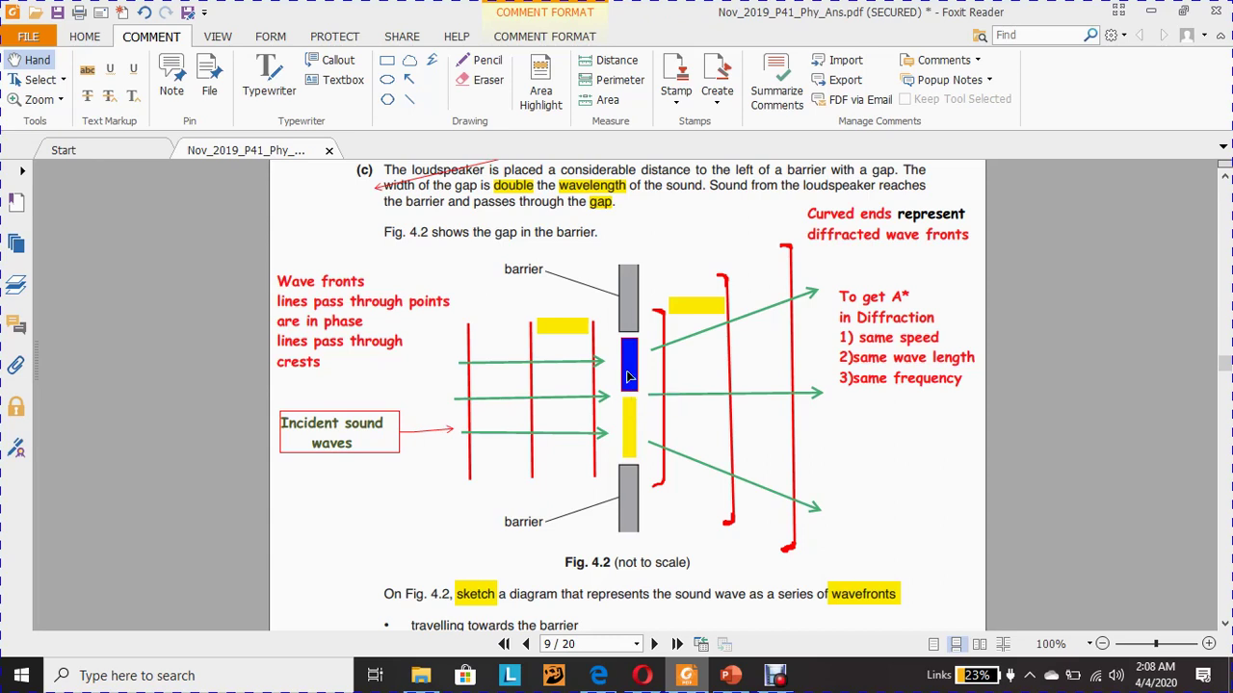
pyautogui.click(568, 330)
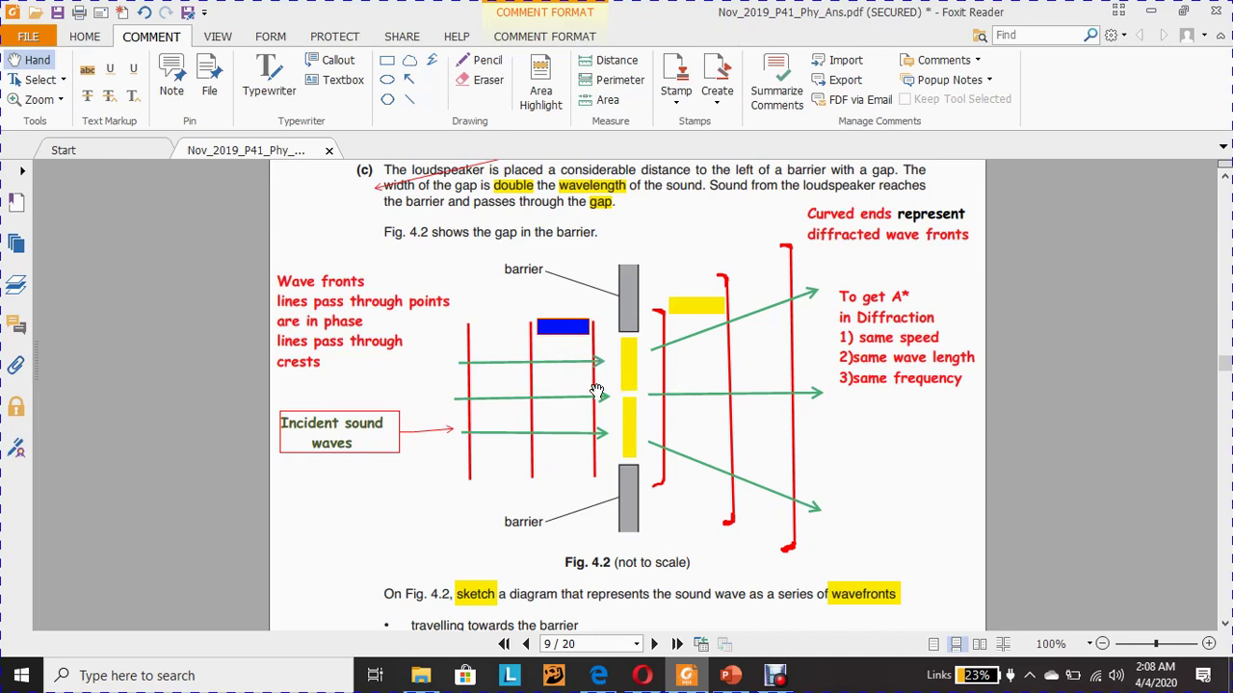
pyautogui.click(663, 393)
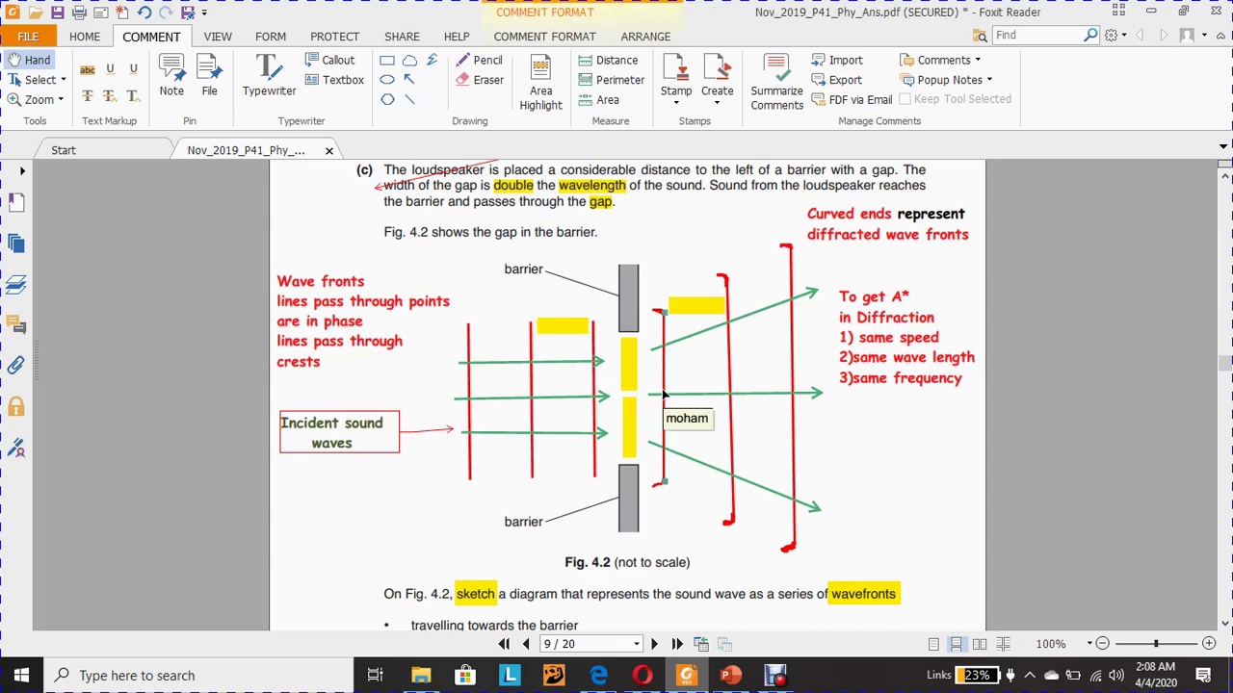
pyautogui.click(730, 389)
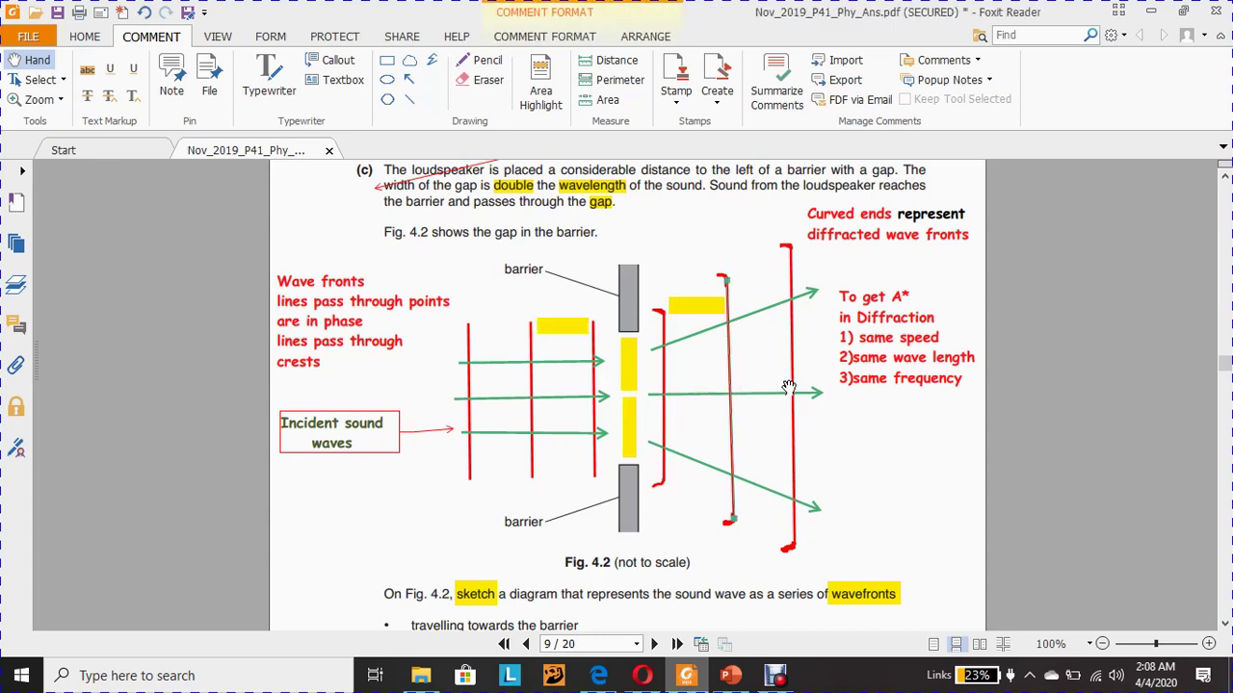
pyautogui.click(795, 385)
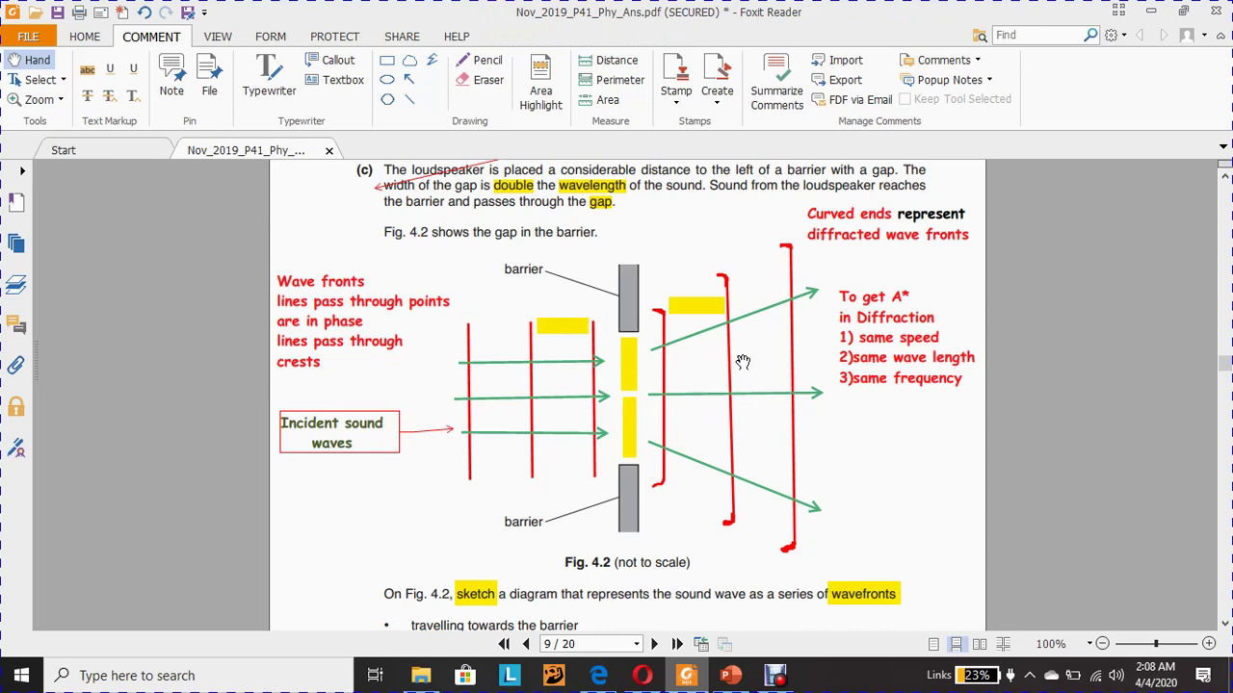
pyautogui.click(703, 315)
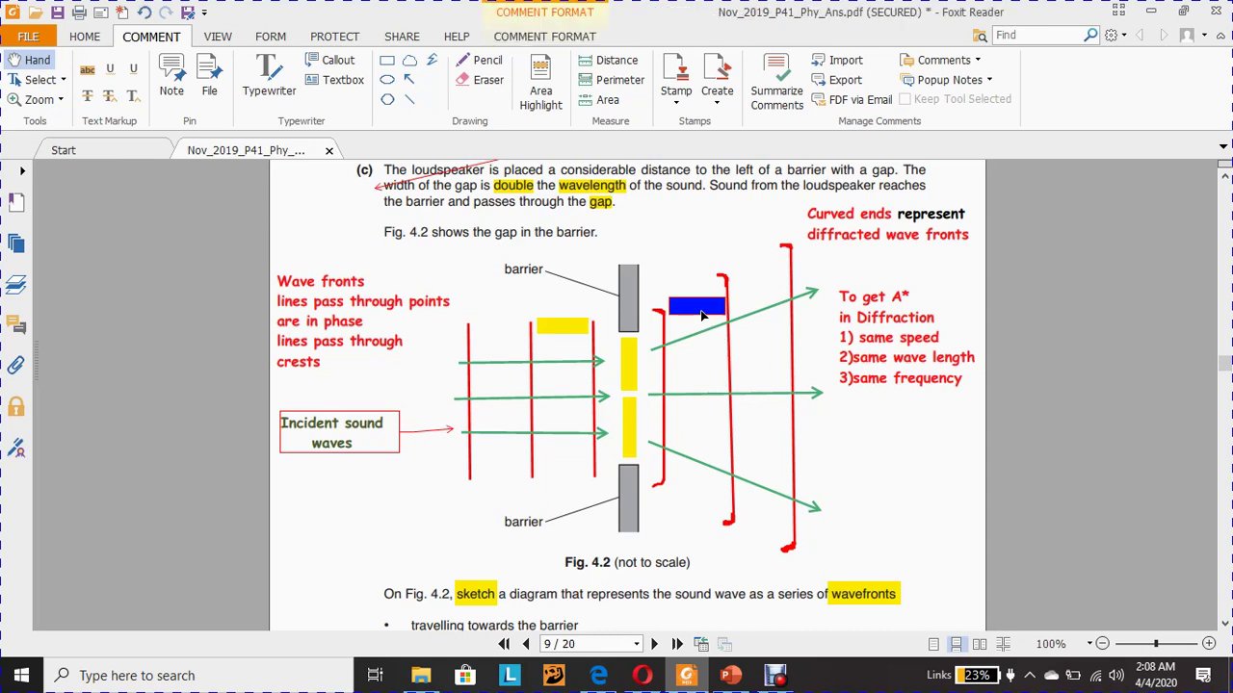